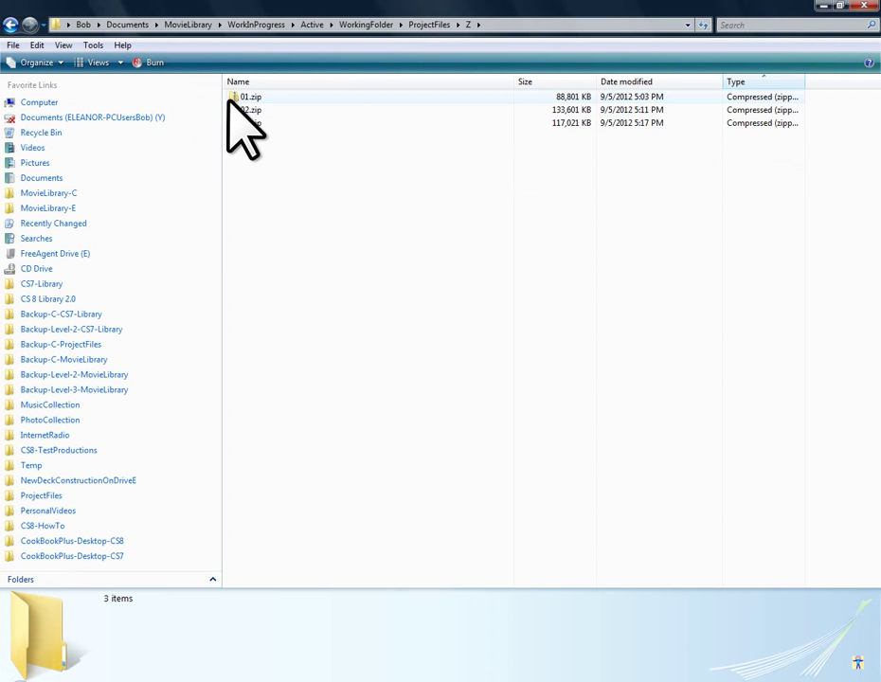
# - Import 01.zip and fit its 4:05 West To South Dakota timeline to the view
pyautogui.moveTo(229, 101); pyautogui.dragTo(181, 218)
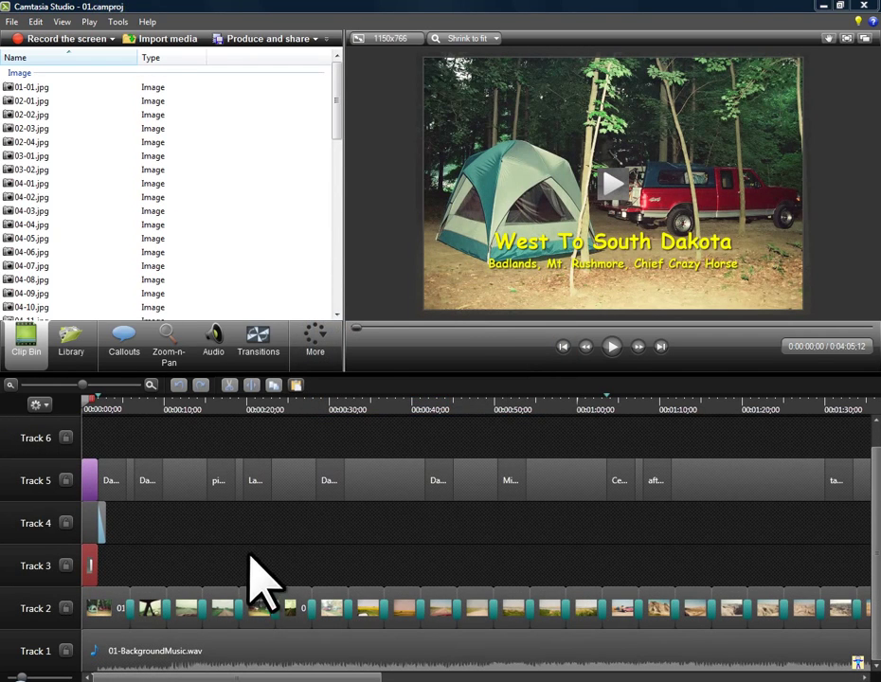
pyautogui.click(254, 559)
pyautogui.hotkey('ctrl', 'F9')
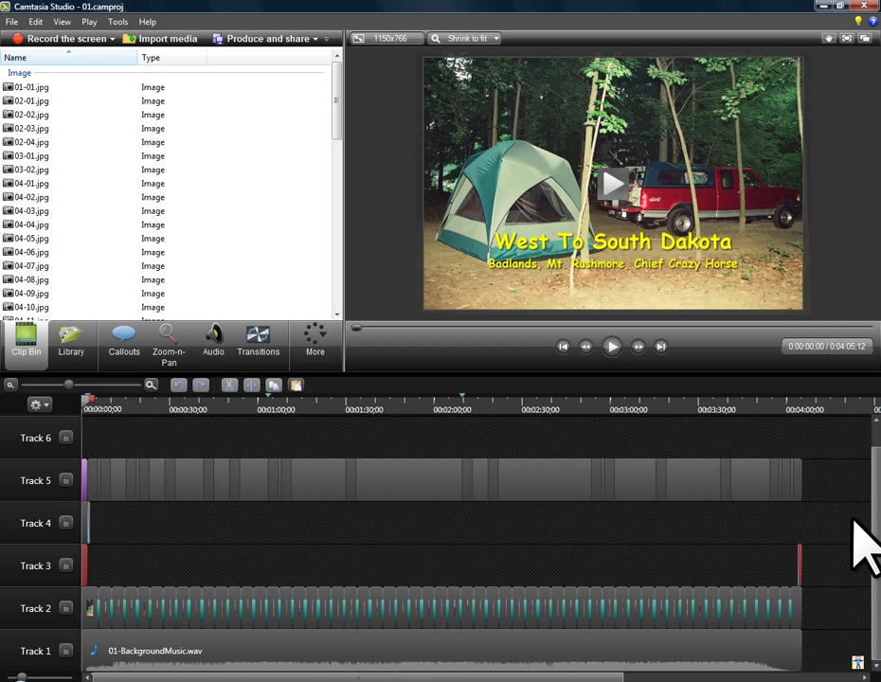
# - Delete the short clip at the end of Track 3 and zoom the timeline in to read clip names
pyautogui.click(799, 559)
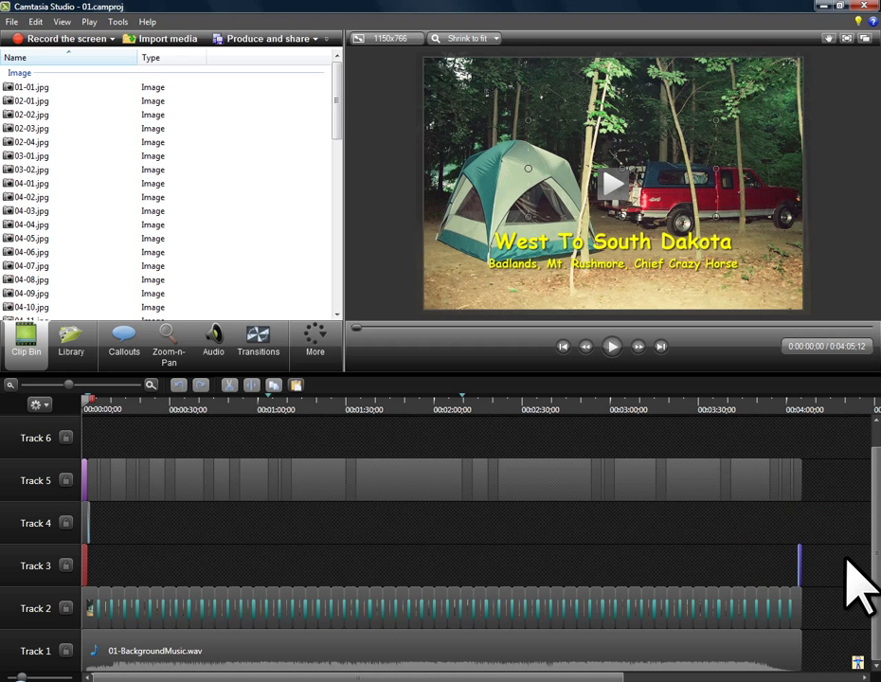
pyautogui.press('Delete')
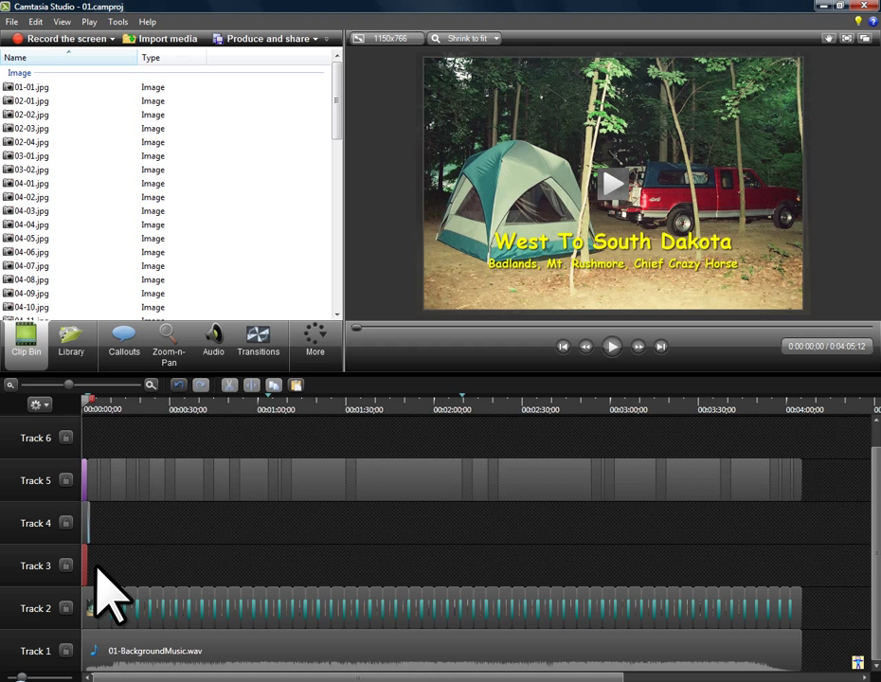
pyautogui.click(114, 385)
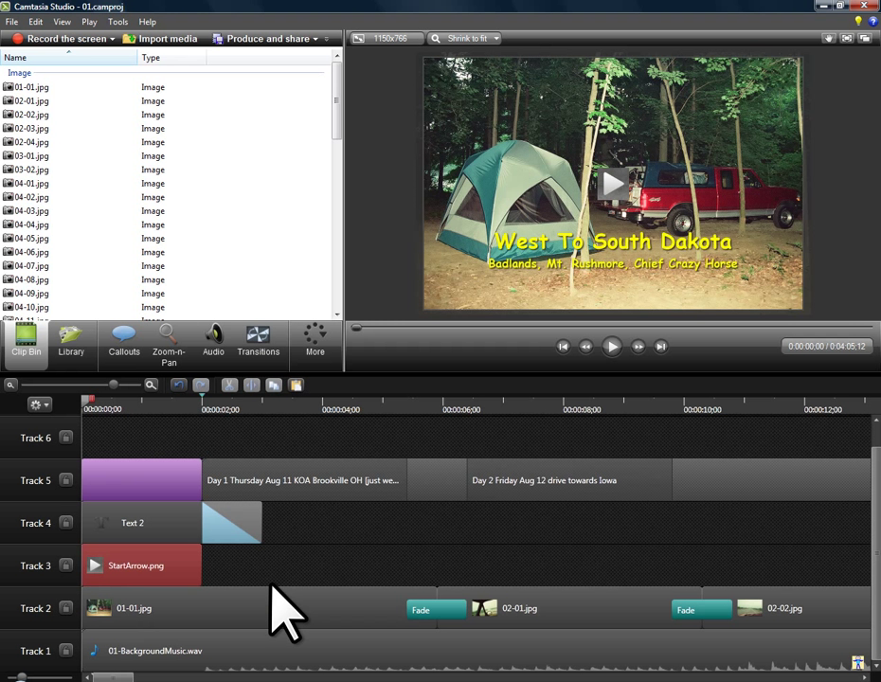
pyautogui.click(247, 567)
# - Fit the 01 timeline, select from the playhead to the end, and show the Library assets
pyautogui.hotkey('ctrl', 'F9')
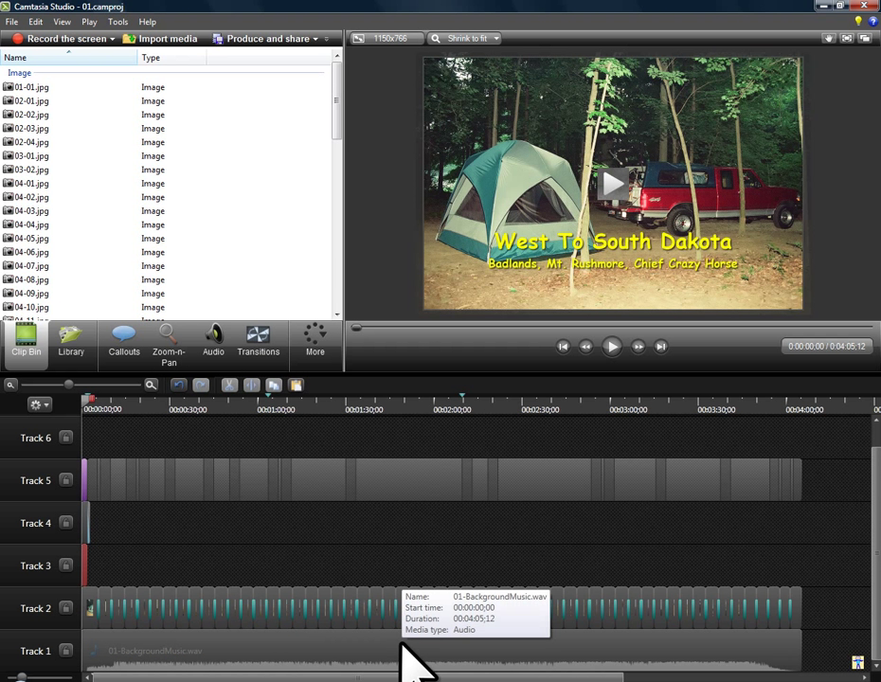
pyautogui.hotkey('ctrl', 'shift', 'End')
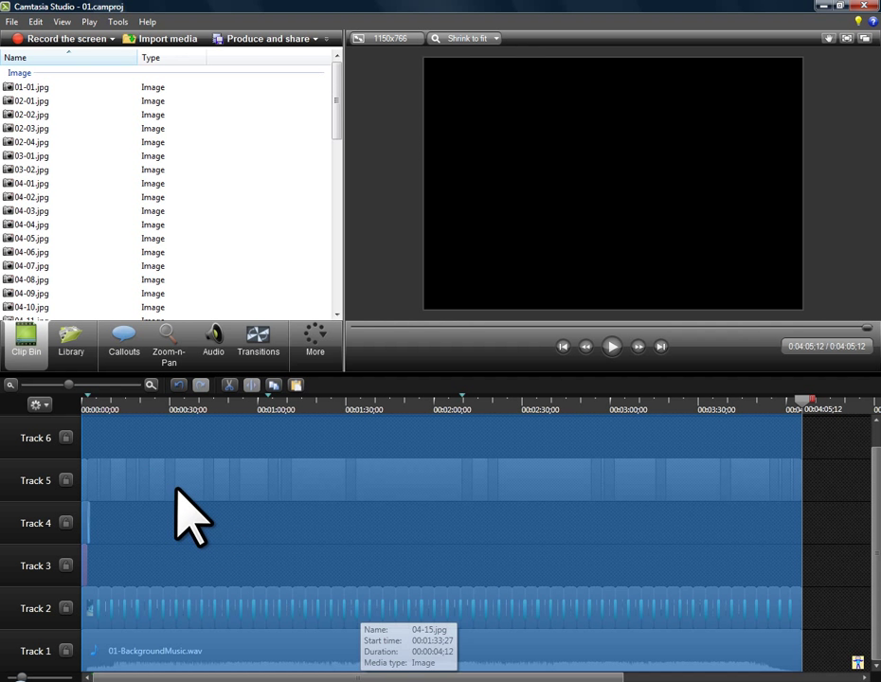
pyautogui.click(72, 343)
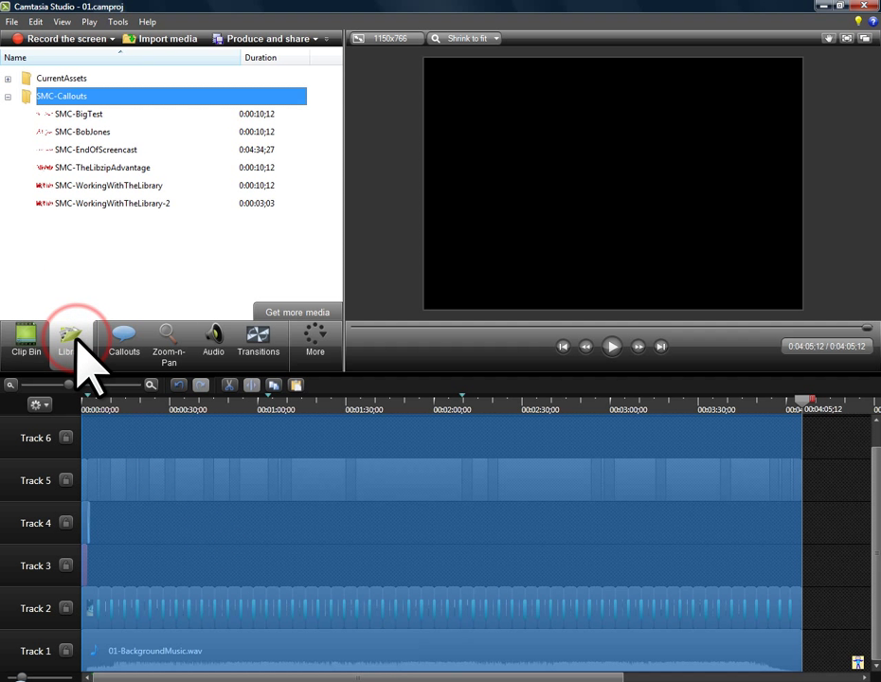
# - Add the selected 01 timeline span to the Library as an asset named 01
pyautogui.click(8, 96)
pyautogui.rightClick(338, 568)
pyautogui.rightClick(311, 566)
pyautogui.click(396, 512)
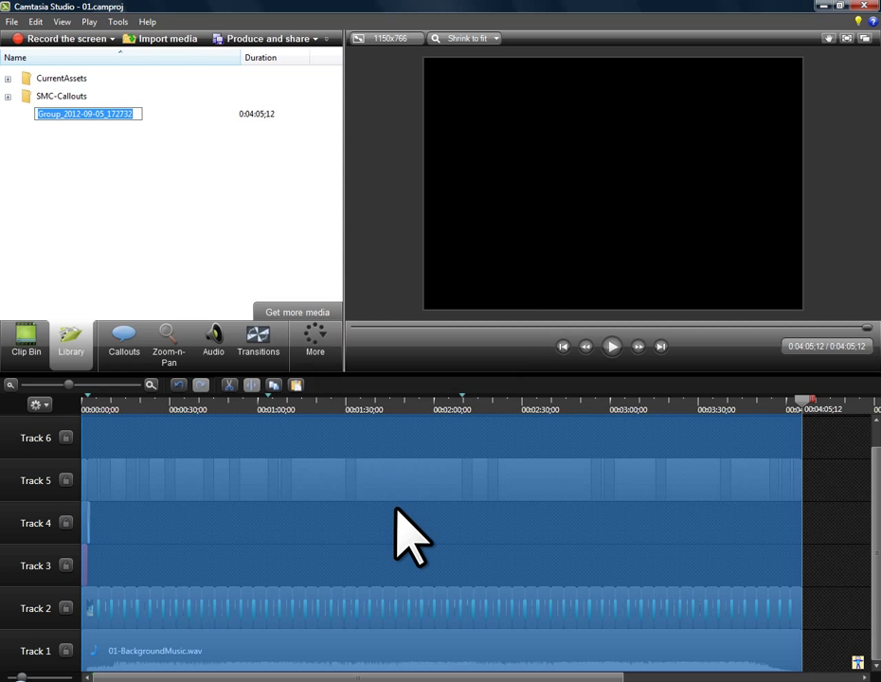
pyautogui.write('01')
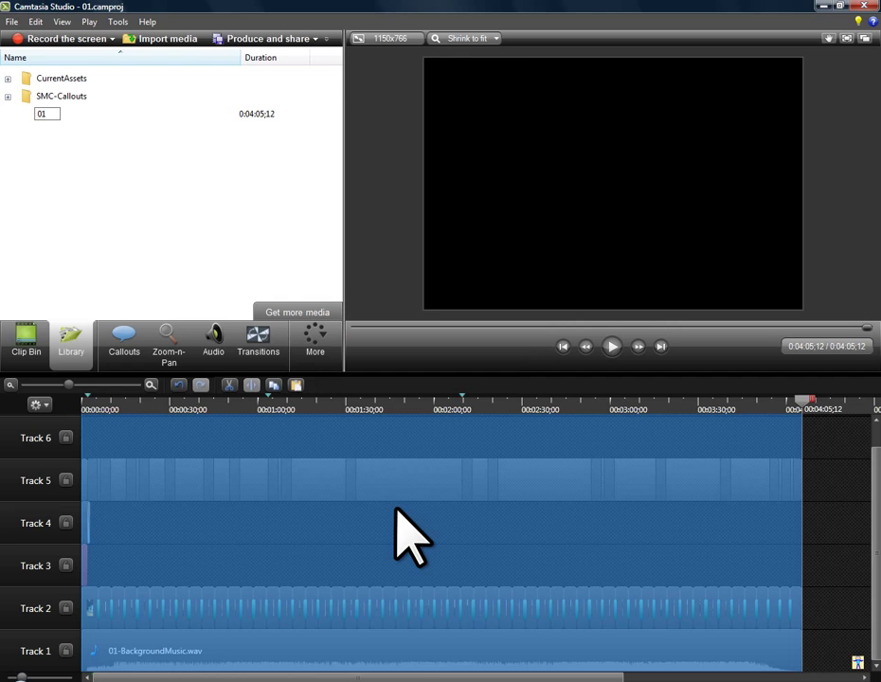
pyautogui.press('Return')
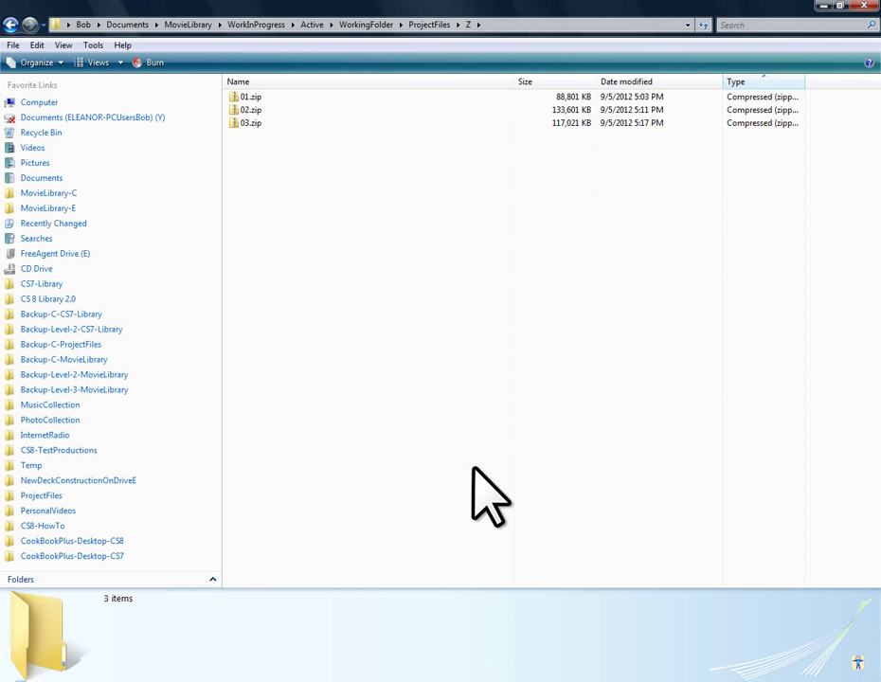
# - Import 02.zip from the Z folder and fit its 8:58 Wyoming & Montana timeline
pyautogui.click(237, 109)
pyautogui.moveTo(236, 108); pyautogui.dragTo(749, 678)
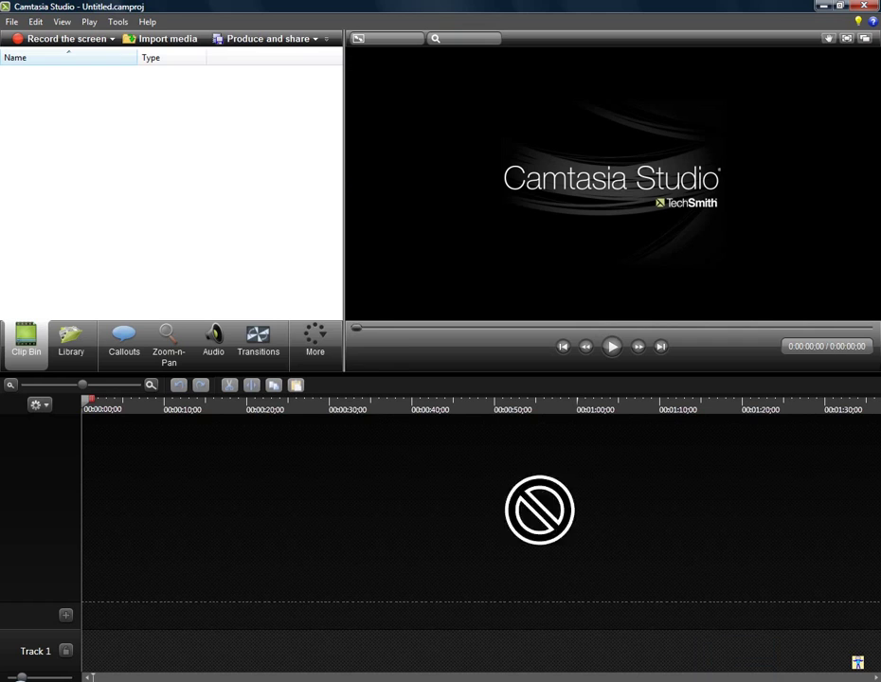
pyautogui.moveTo(215, 229); pyautogui.dragTo(201, 224)
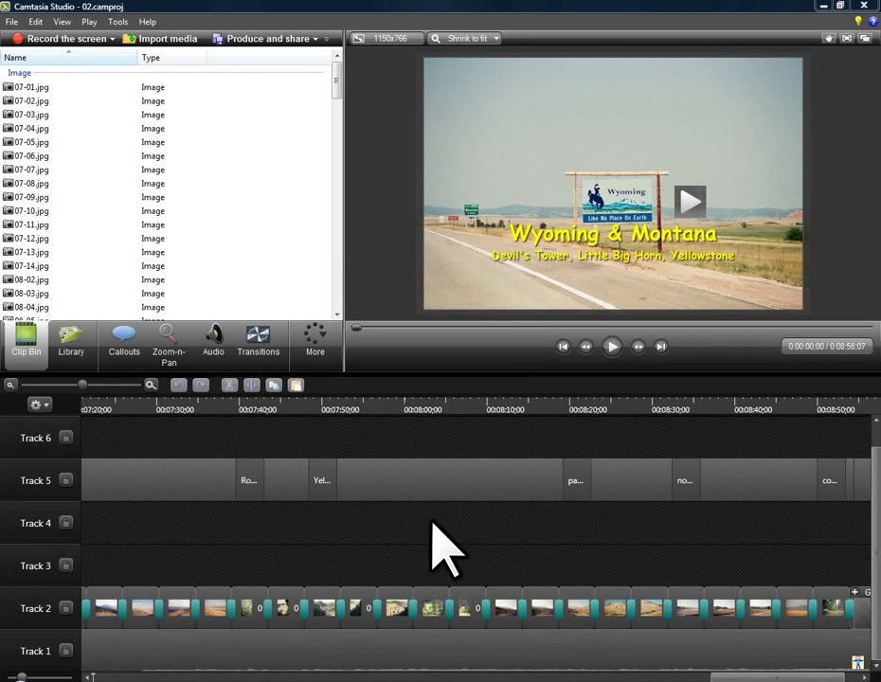
pyautogui.click(433, 522)
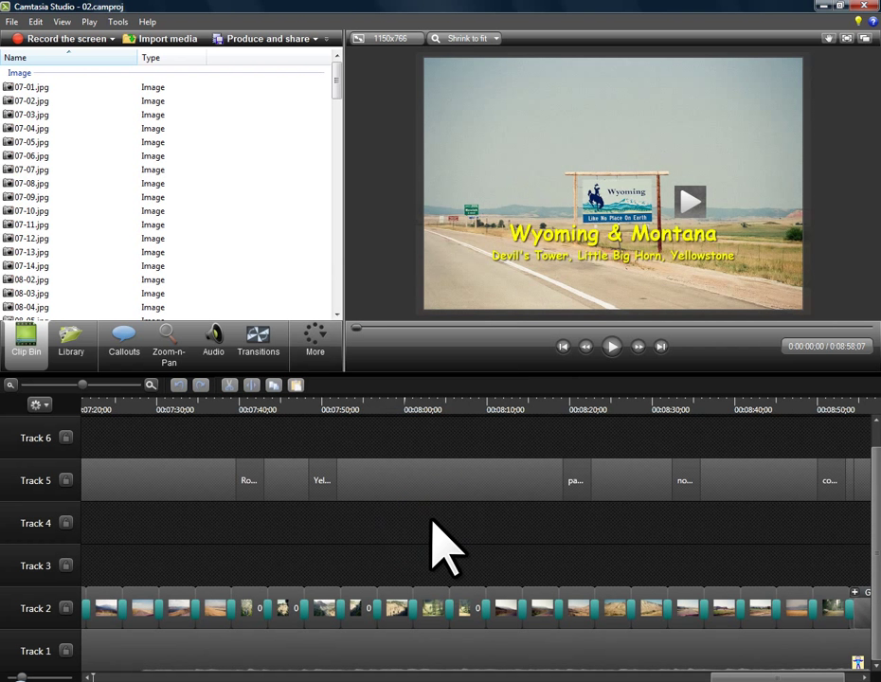
pyautogui.hotkey('ctrl', 'F9')
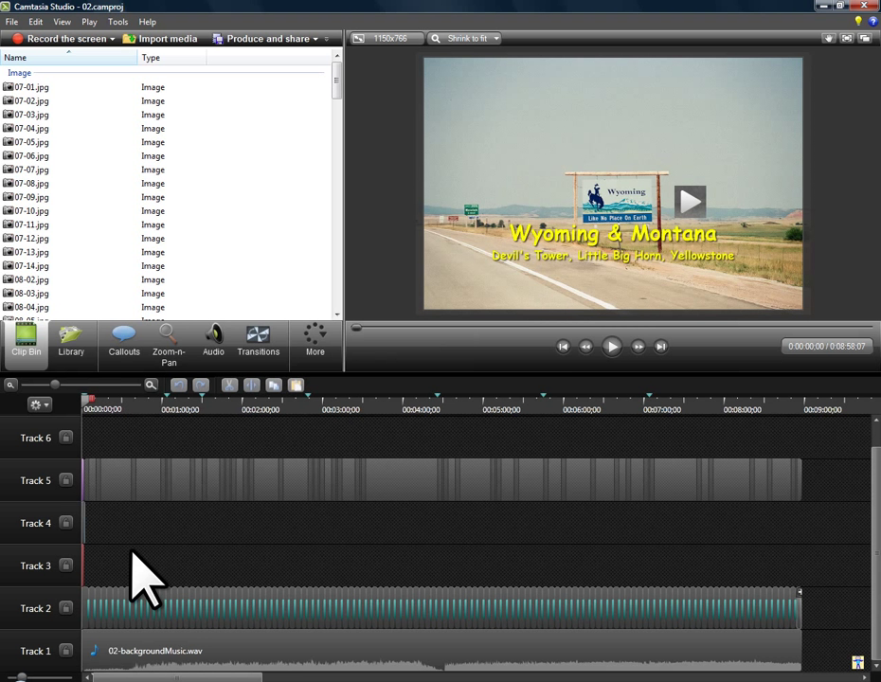
# - Zoom in, delete StartArrow.png from the start of Track 3, and jump to the project end
pyautogui.click(95, 386)
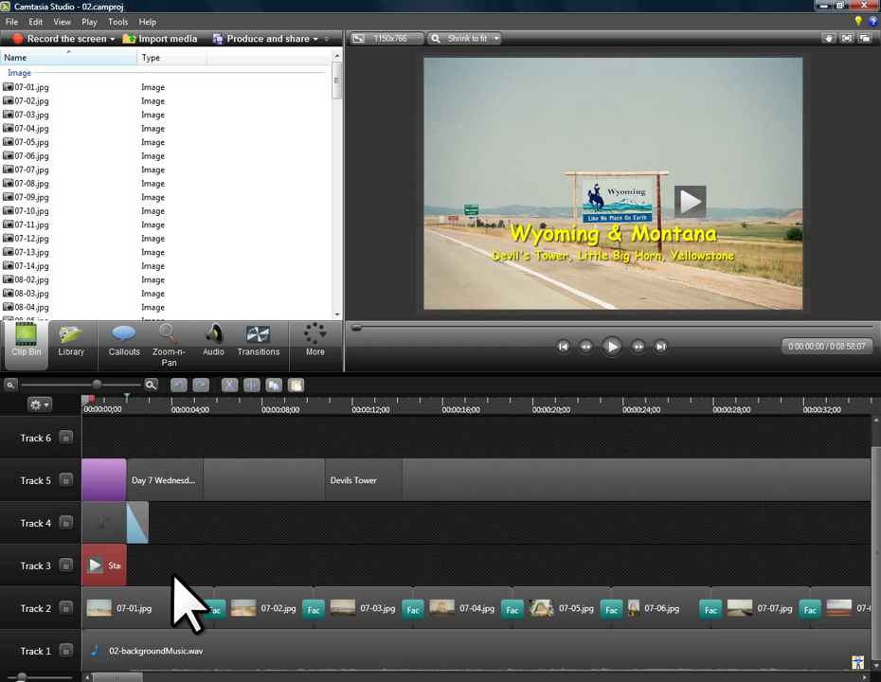
pyautogui.click(106, 565)
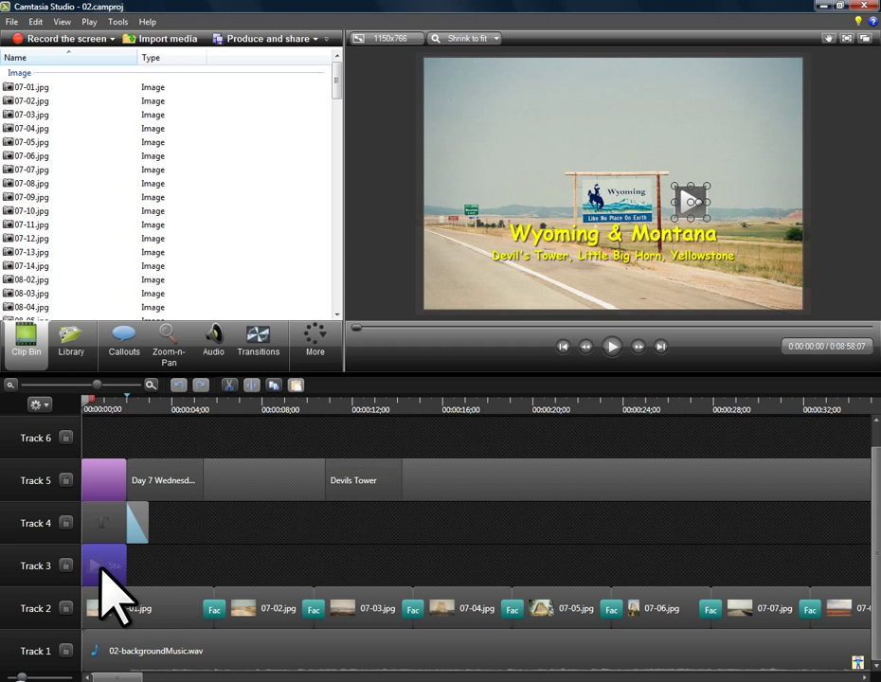
pyautogui.click(106, 565)
pyautogui.press('Delete')
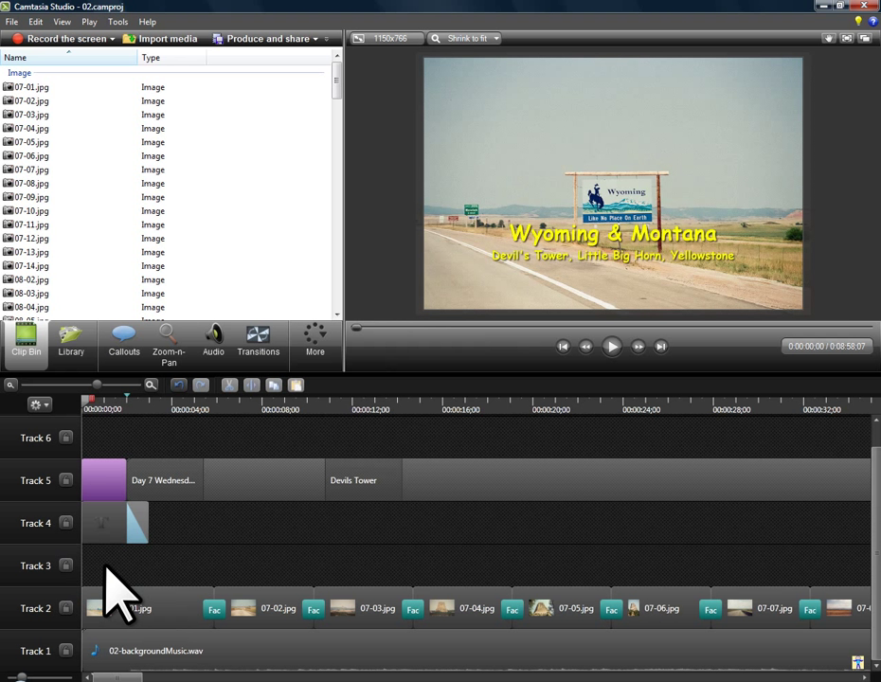
pyautogui.press('End')
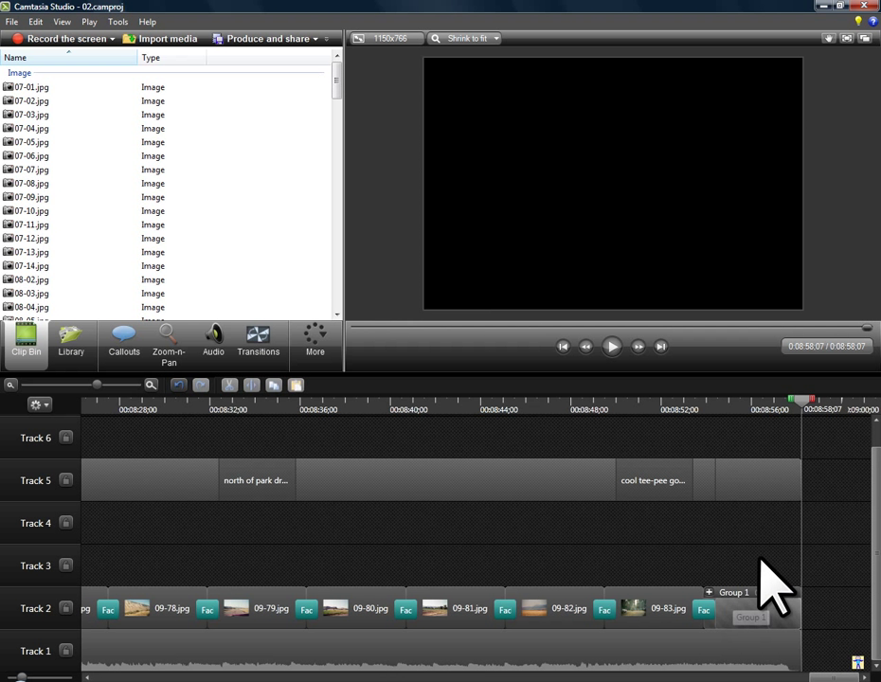
# - Delete the Arrow 1 Glacier National Park callout from the ending Group 1 on Track 3
pyautogui.hotkey('ctrl', 'Left')
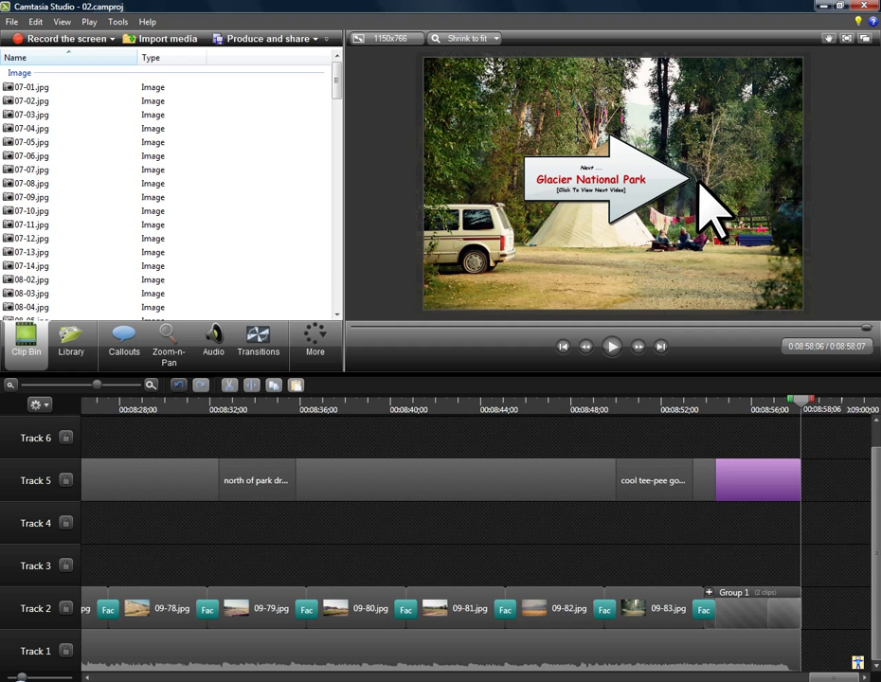
pyautogui.click(709, 593)
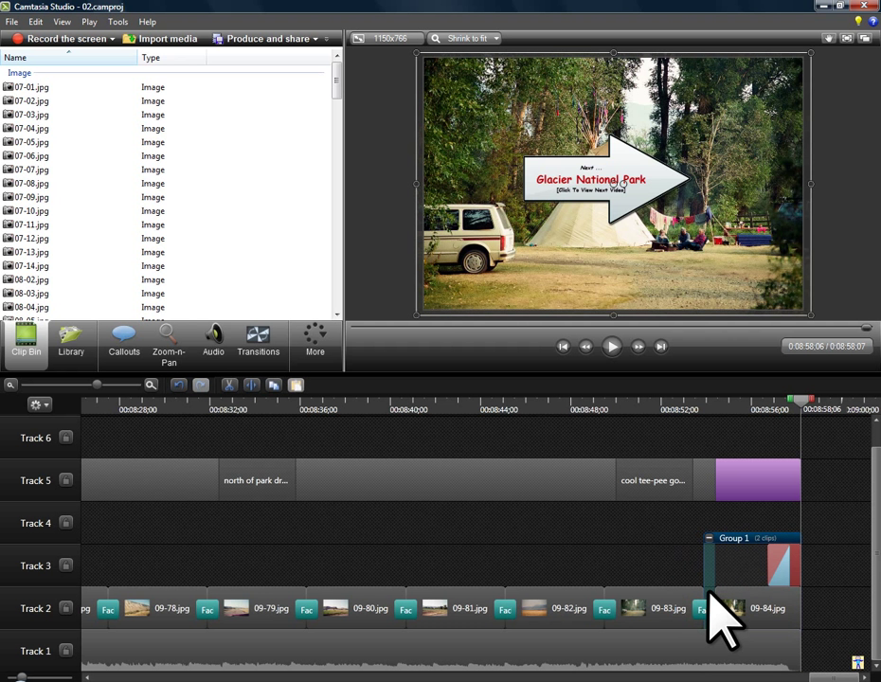
pyautogui.click(780, 566)
pyautogui.press('Delete')
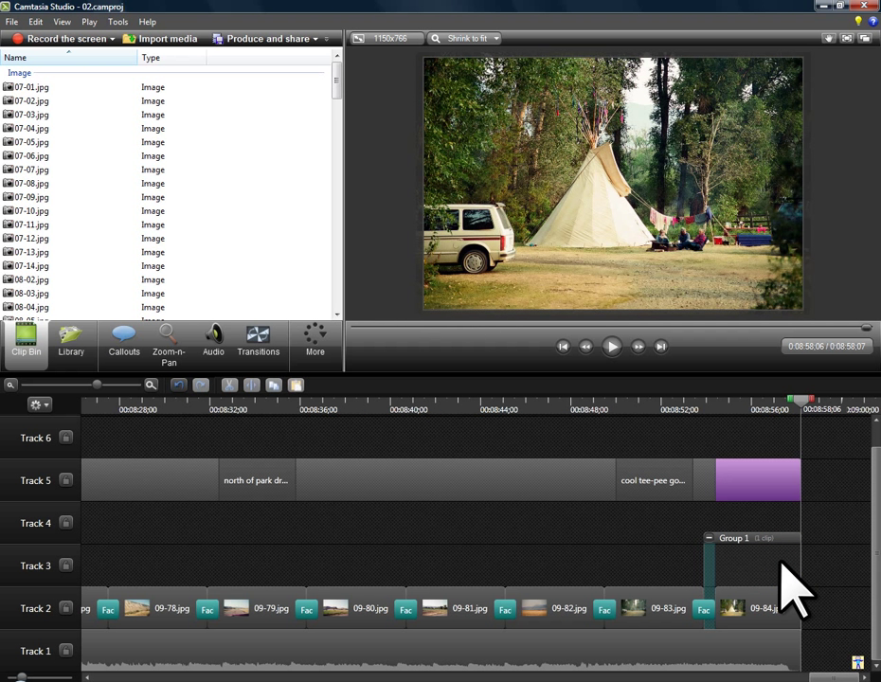
pyautogui.hotkey('ctrl', 'F9')
pyautogui.hotkey('ctrl', 'Home')
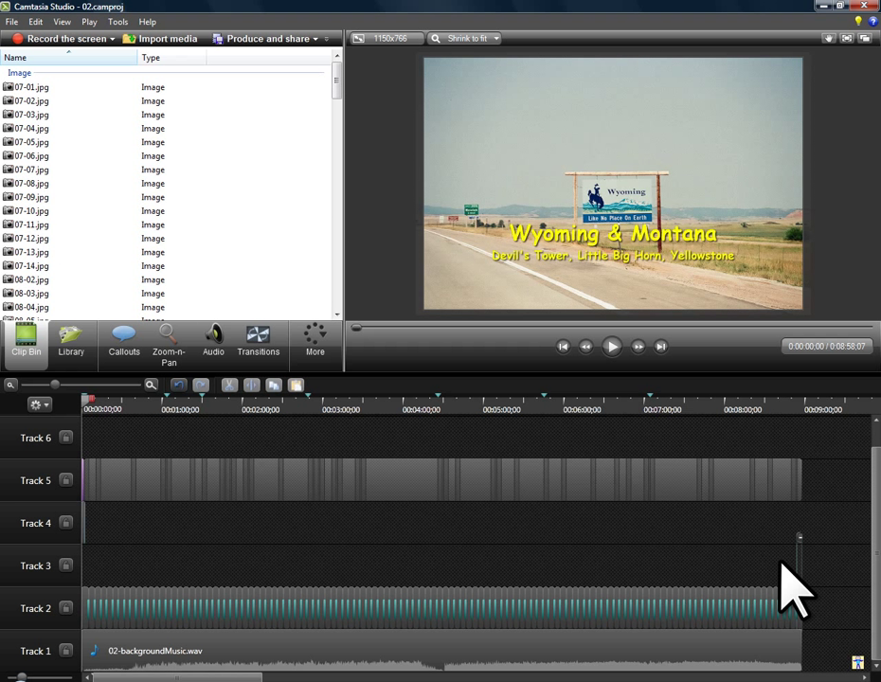
# - Save the whole 02 timeline to the Library as asset 02, then drag in 03.zip
pyautogui.hotkey('ctrl', 'shift', 'End')
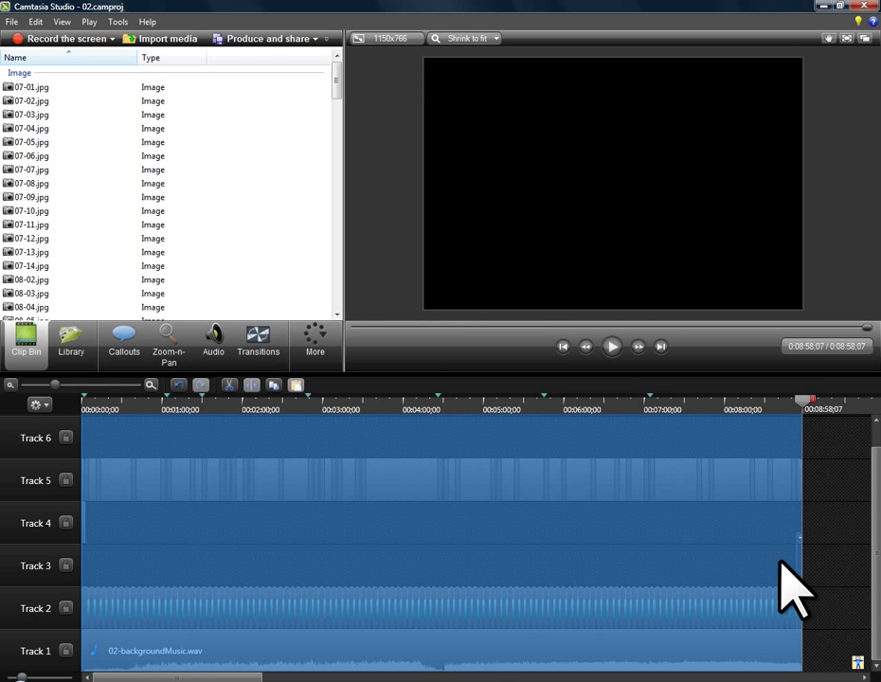
pyautogui.click(72, 345)
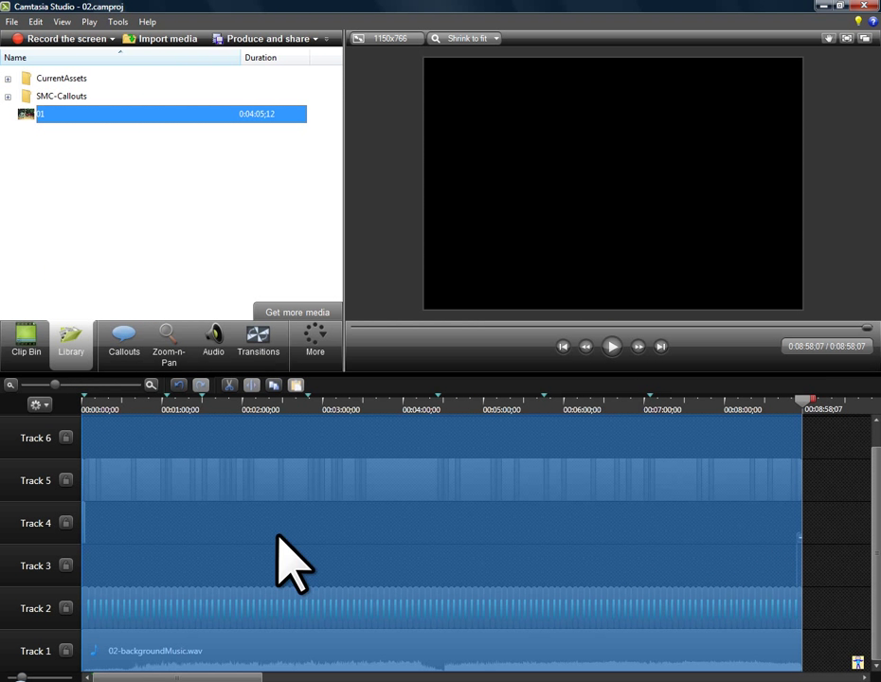
pyautogui.click(392, 567)
pyautogui.rightClick(382, 567)
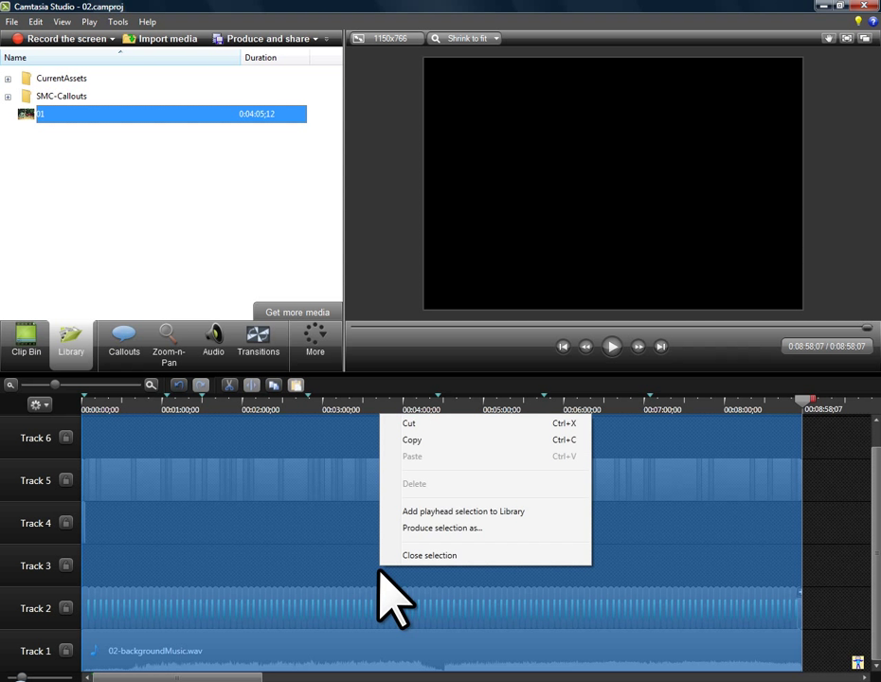
pyautogui.click(451, 511)
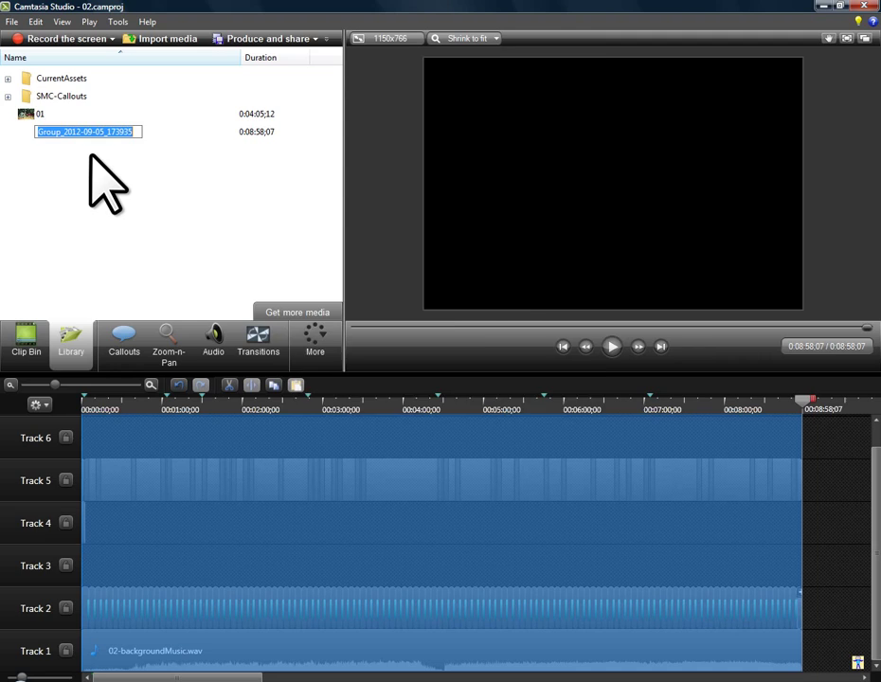
pyautogui.write('02')
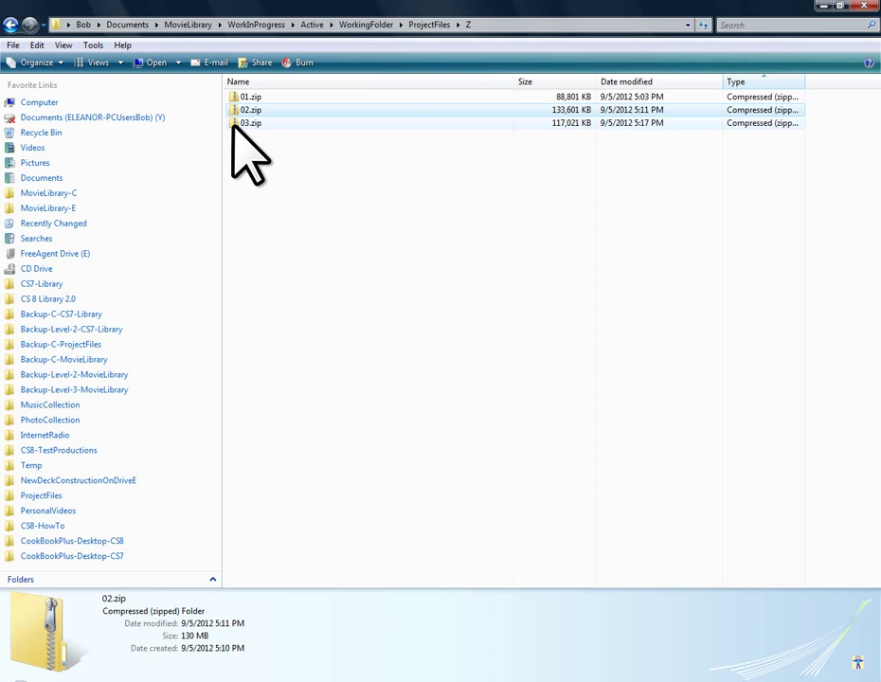
pyautogui.moveTo(235, 123); pyautogui.dragTo(143, 278)
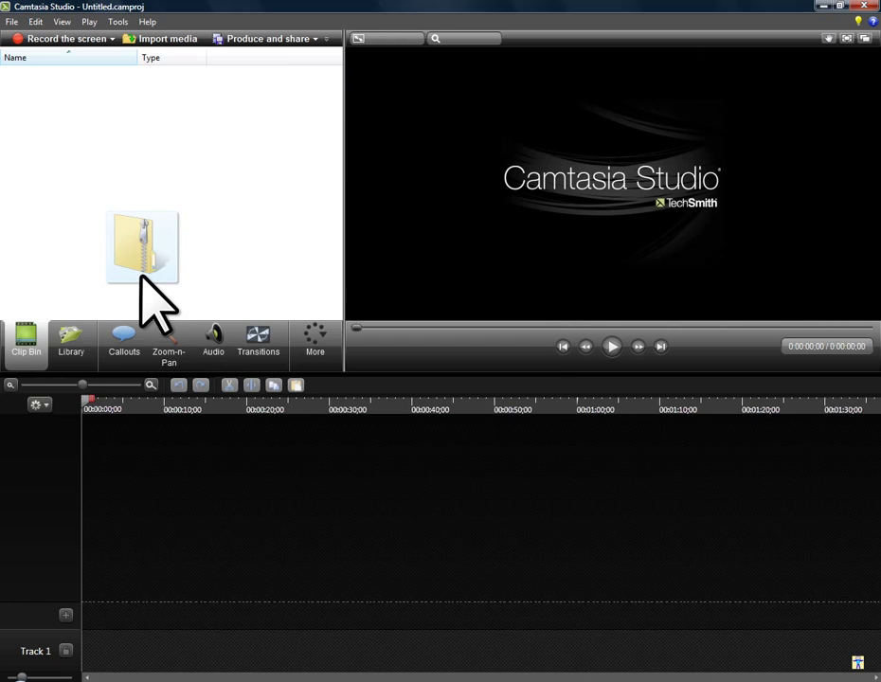
# - Import 03.zip, delete the StartArrow callout from Track 4, and jump to the 9:41 end
pyautogui.moveTo(140, 276); pyautogui.dragTo(143, 282)
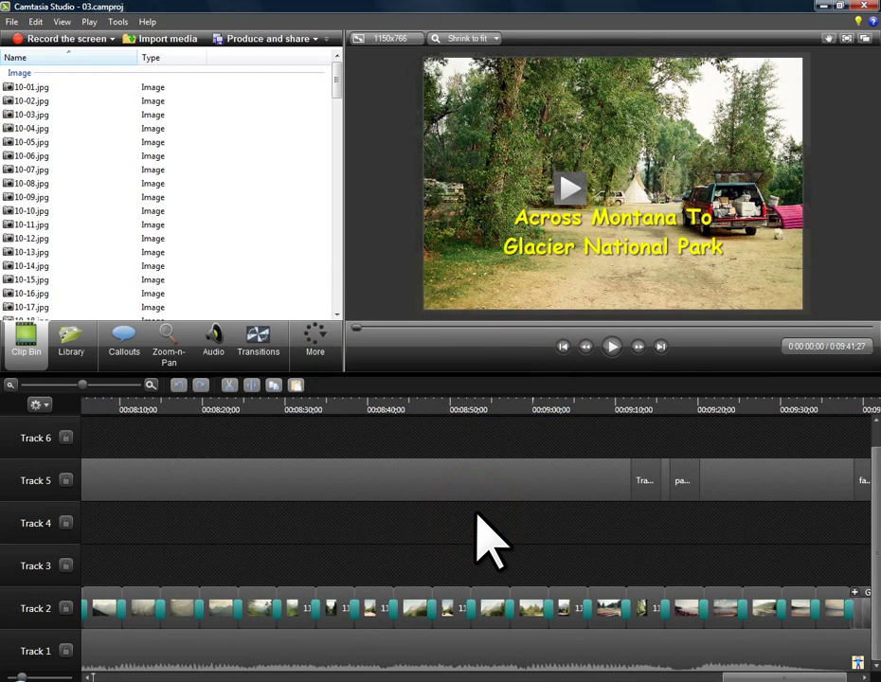
pyautogui.hotkey('ctrl', 'F9')
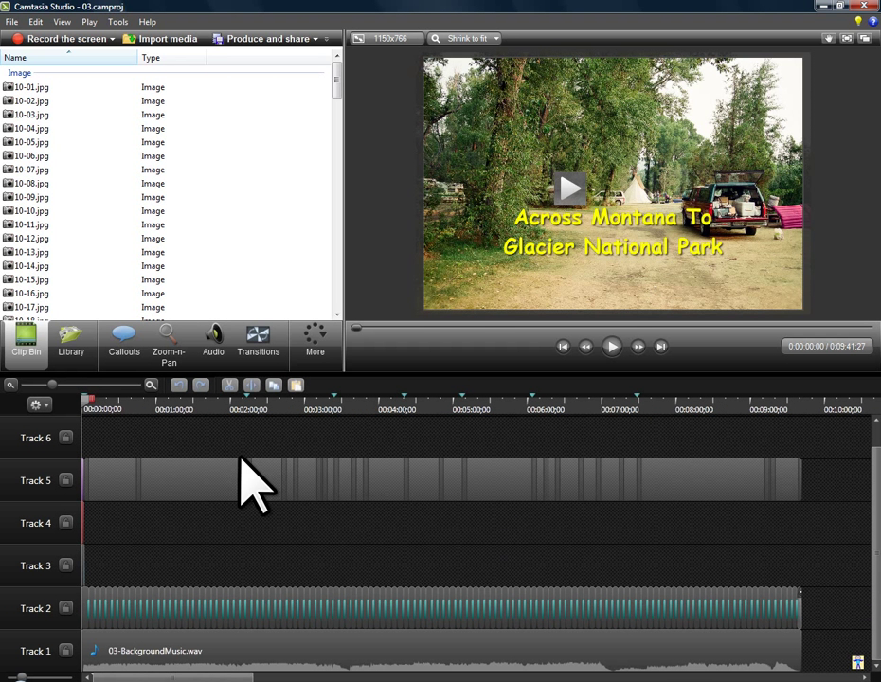
pyautogui.click(104, 385)
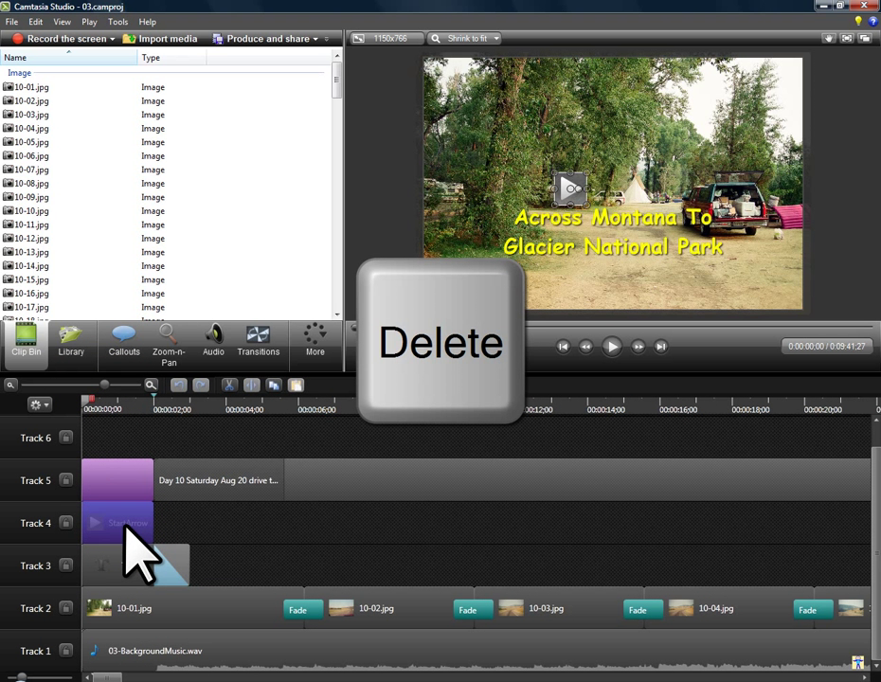
pyautogui.press('Delete')
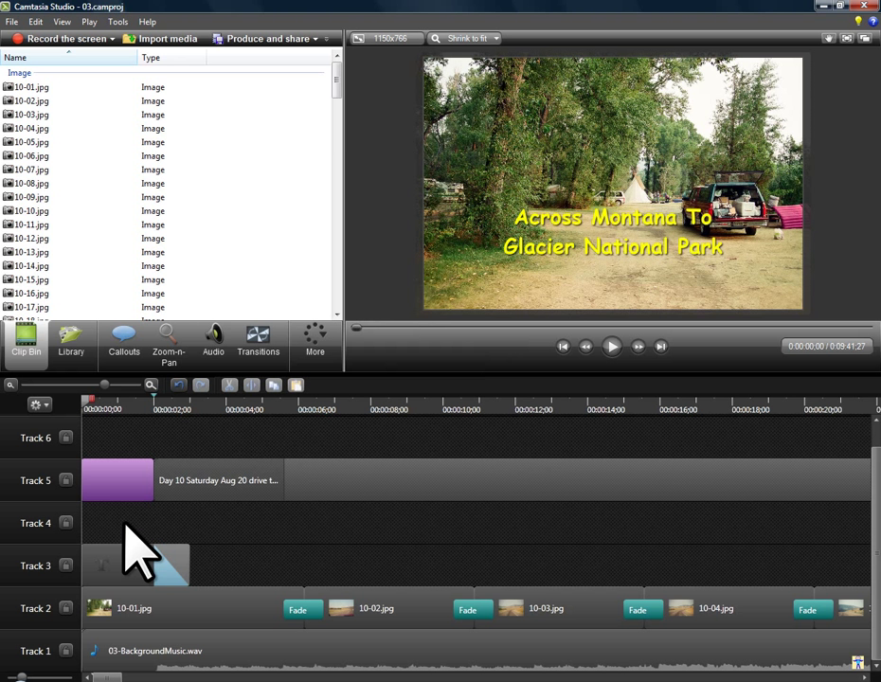
pyautogui.hotkey('ctrl', 'End')
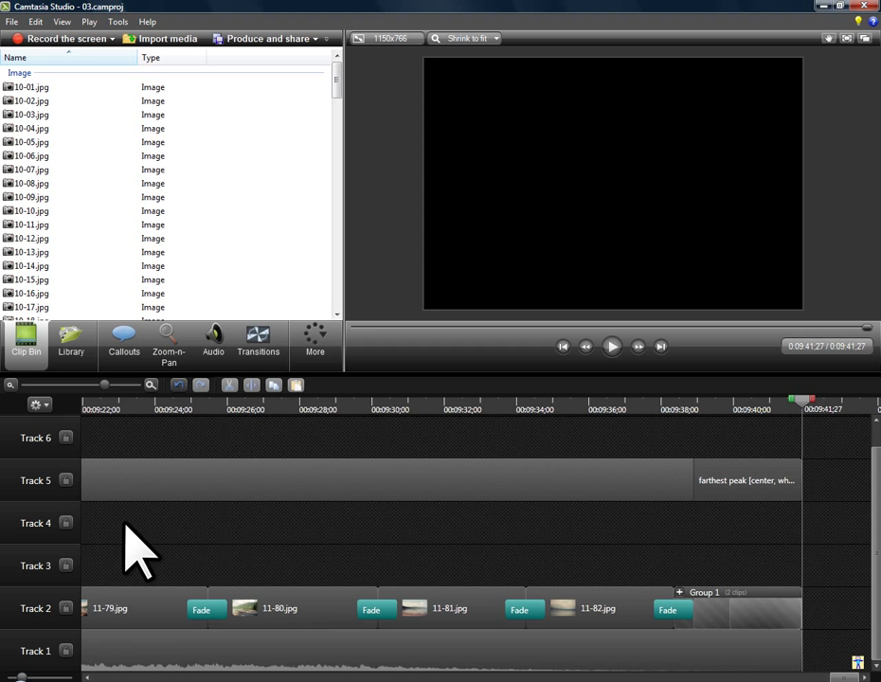
# - Delete the West To Seattle Area arrow callout from ending Group 1 at 9:41:08
pyautogui.click(679, 593)
pyautogui.click(779, 406)
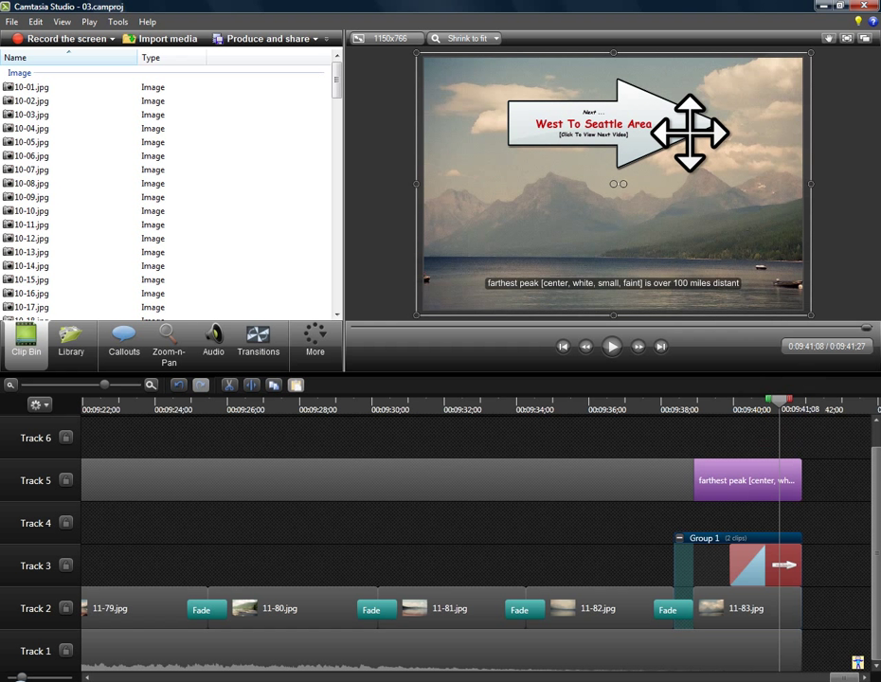
pyautogui.click(787, 571)
pyautogui.press('Delete')
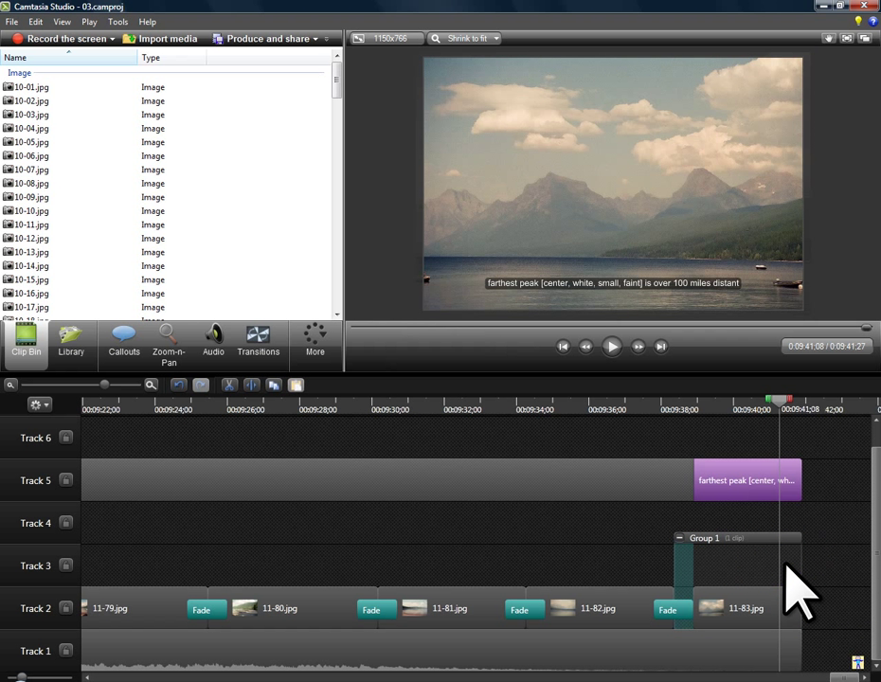
pyautogui.hotkey('ctrl', 'F9')
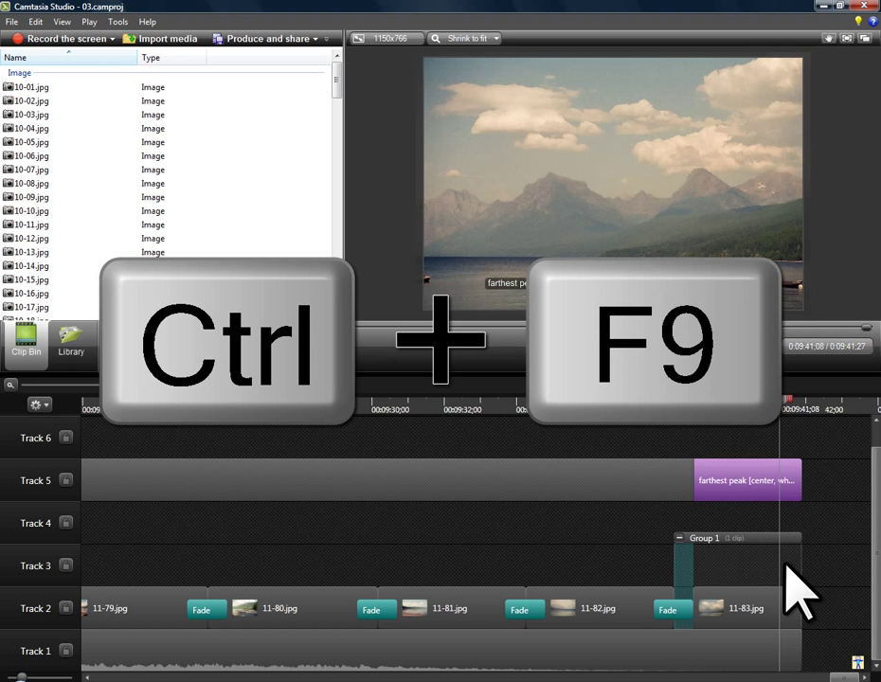
pyautogui.hotkey('ctrl', 'Home')
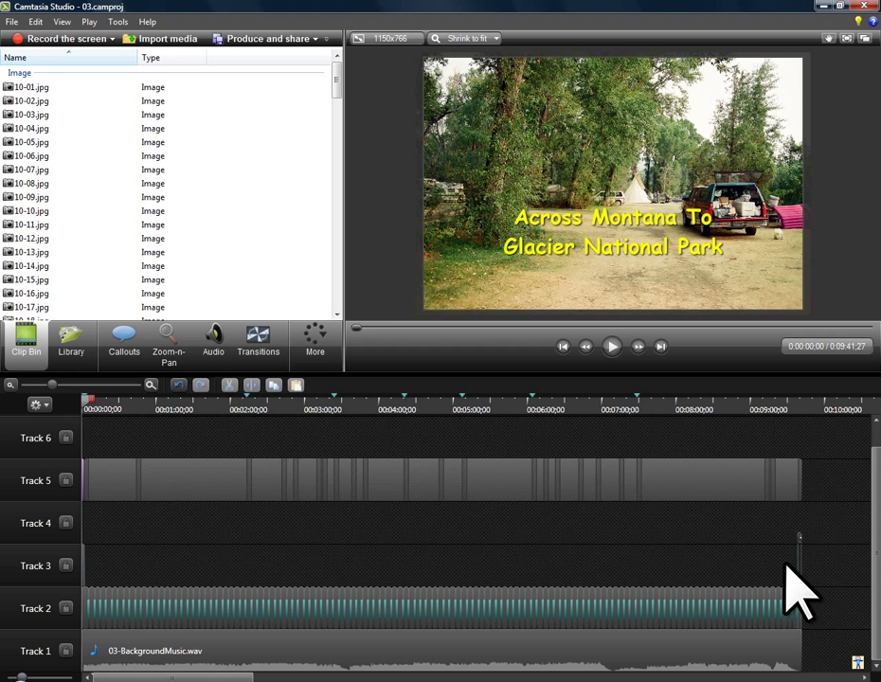
# - Add the entire 03 timeline to the Library as an asset named 03
pyautogui.hotkey('ctrl', 'shift', 'End')
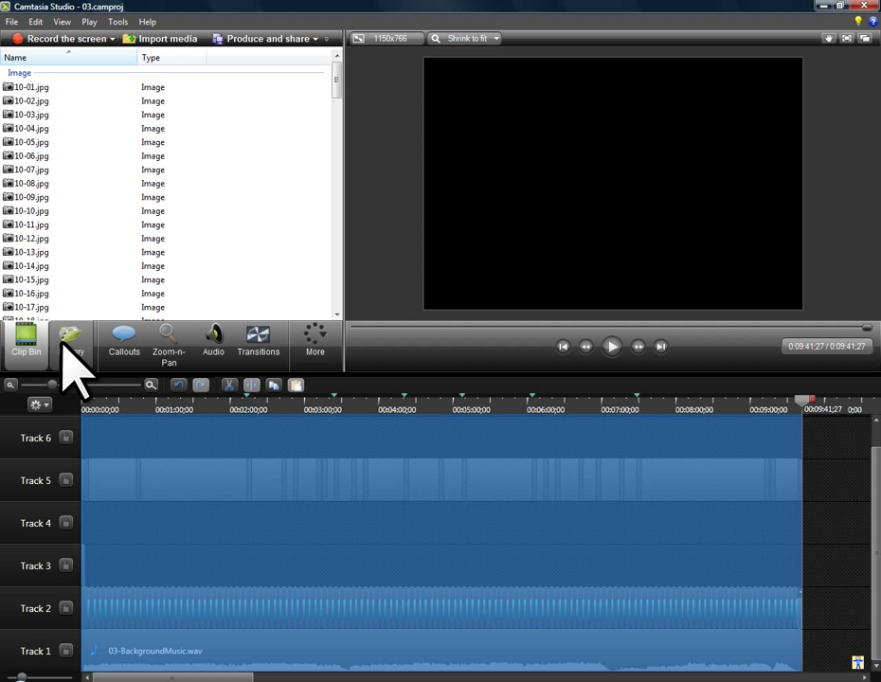
pyautogui.click(64, 353)
pyautogui.click(292, 527)
pyautogui.rightClick(292, 527)
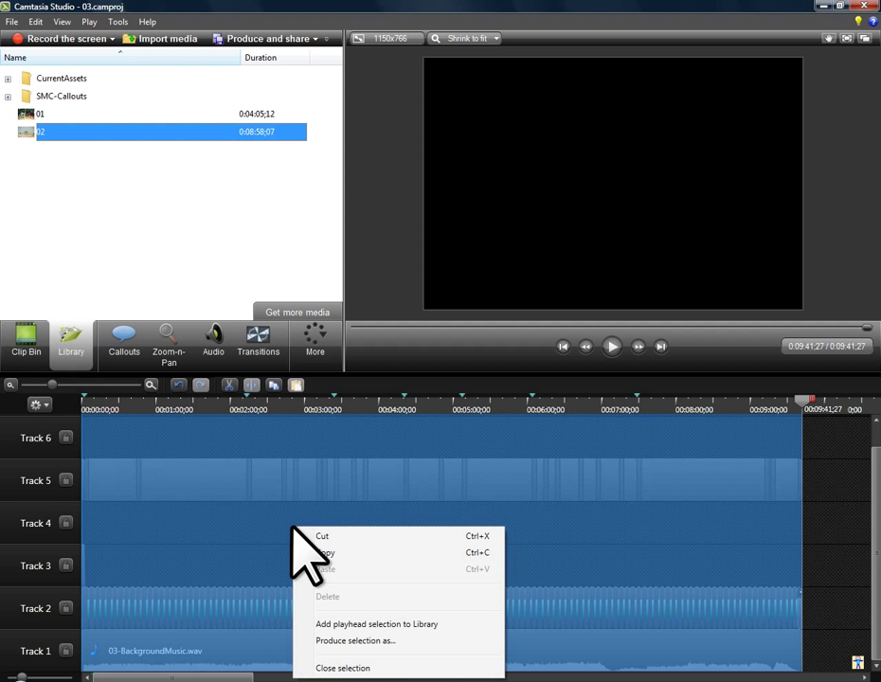
pyautogui.click(370, 624)
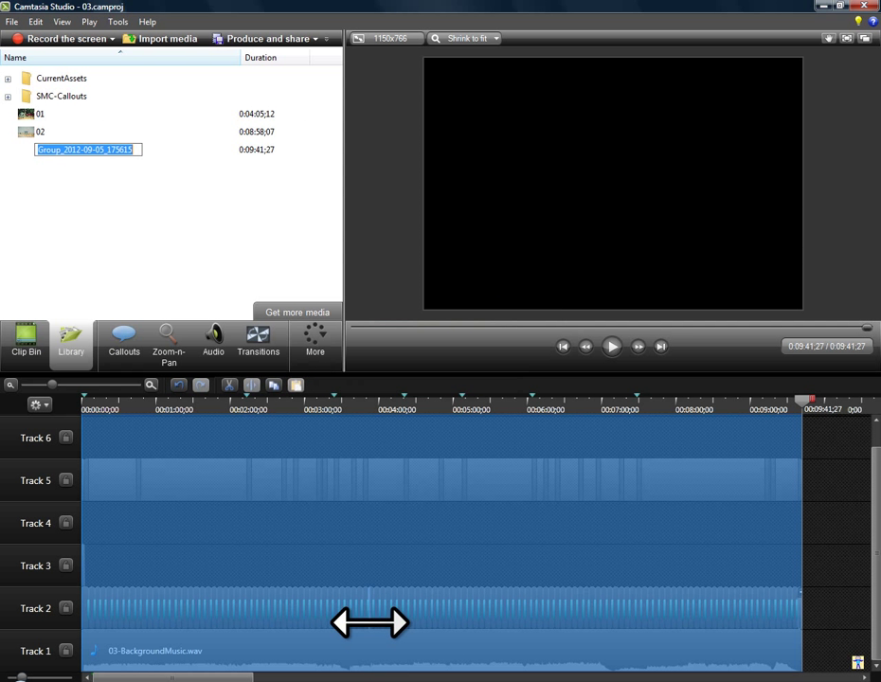
pyautogui.write('03')
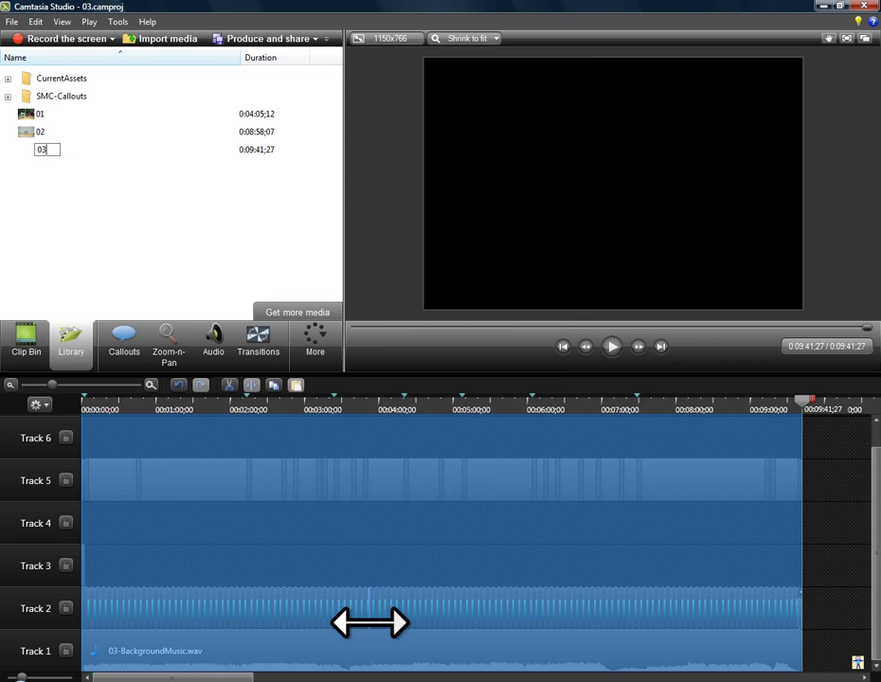
pyautogui.press('Return')
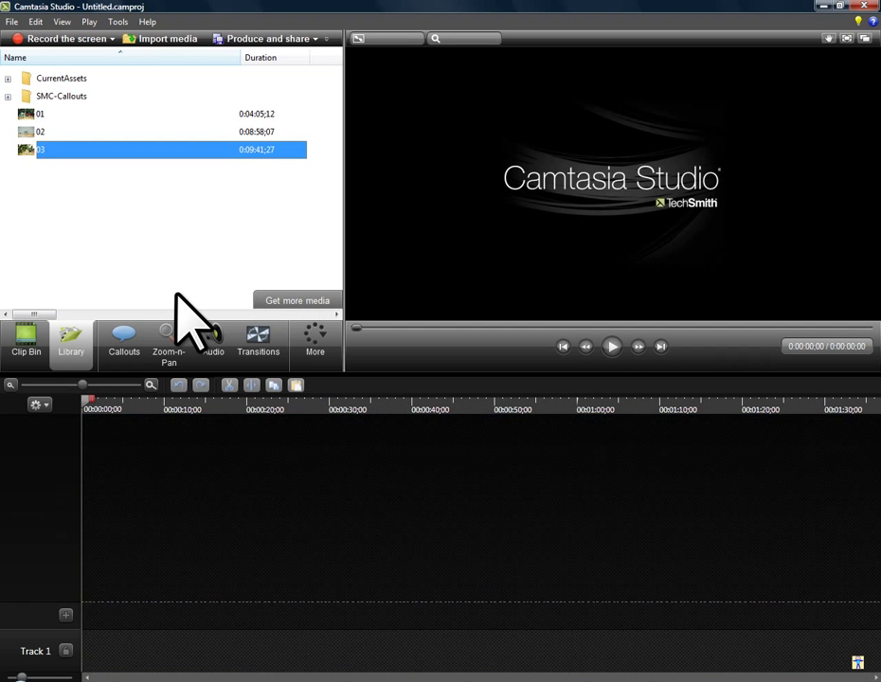
# - Add Library assets 01 through 03 to the composite timeline at the playhead
pyautogui.click(27, 117)
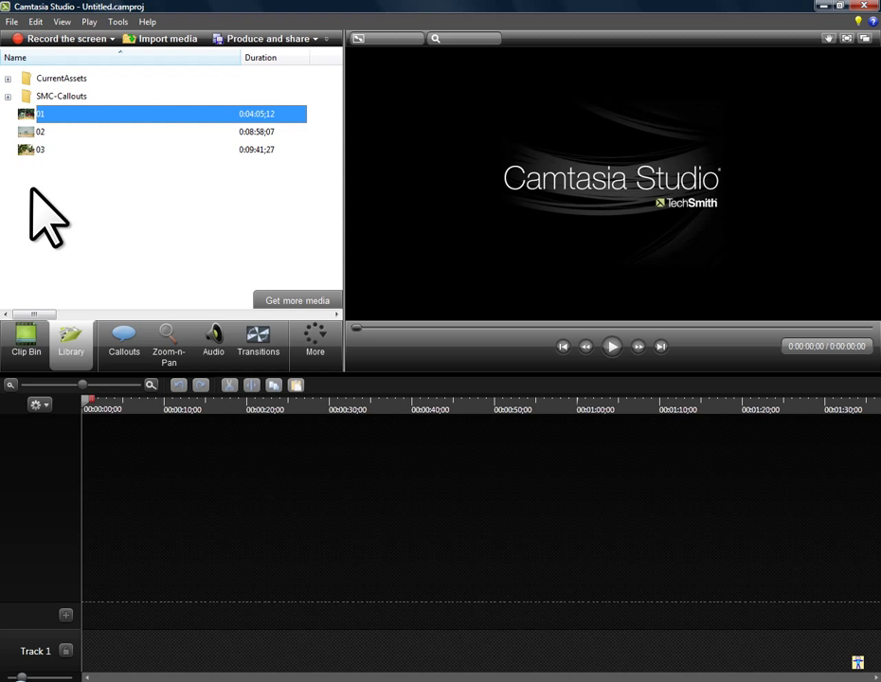
pyautogui.keyDown('shift'); pyautogui.click(24, 149); pyautogui.keyUp('shift')
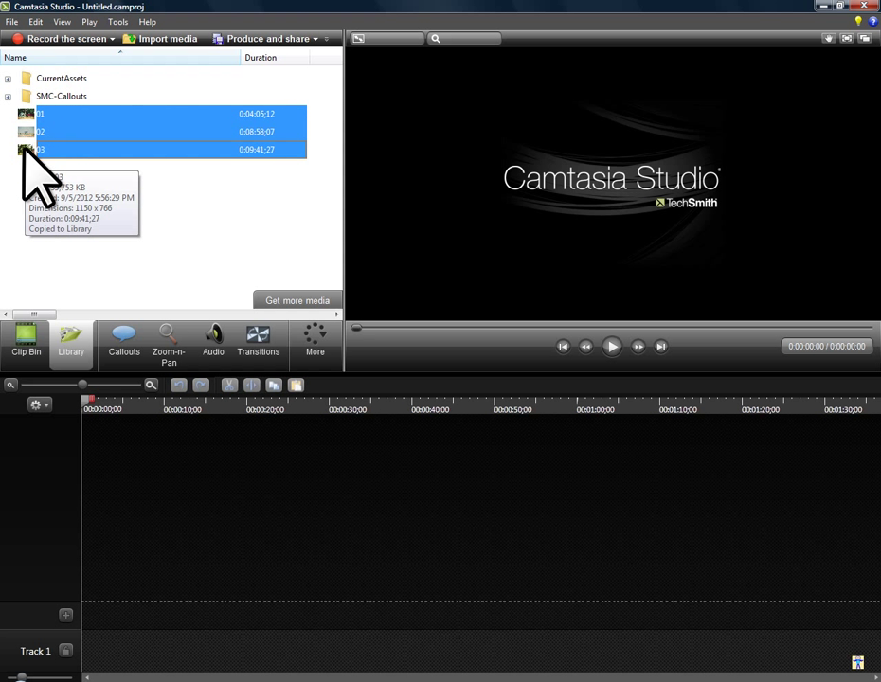
pyautogui.rightClick(23, 151)
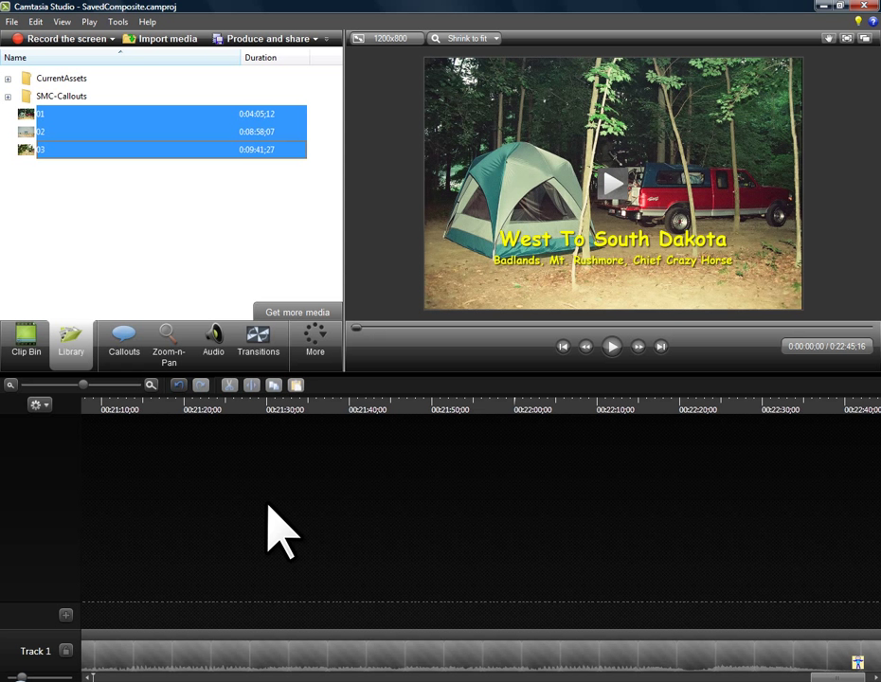
# - Fit the whole composite project in view and select the three groups on Track 1
pyautogui.hotkey('ctrl', 'F9')
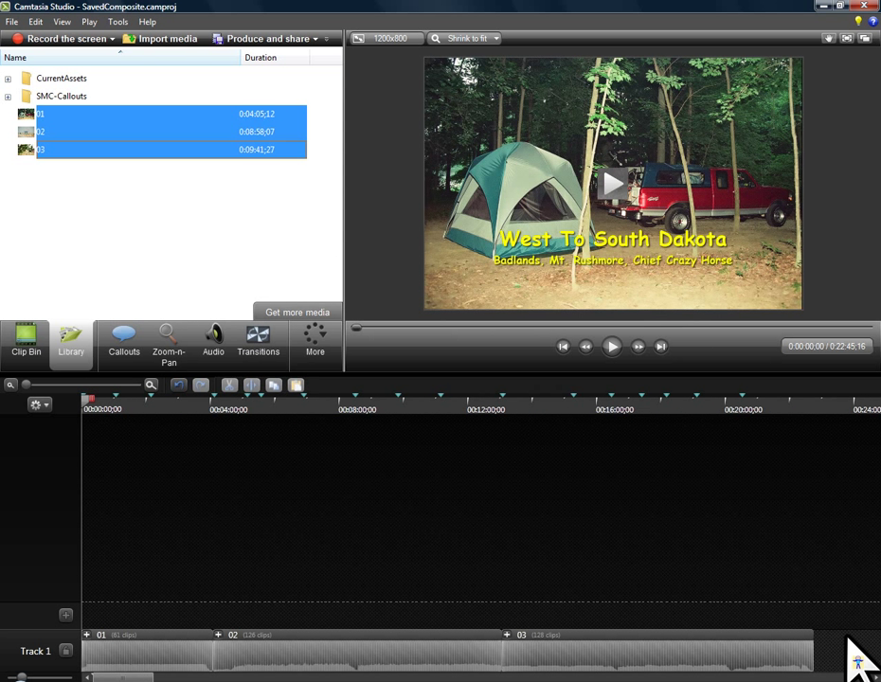
pyautogui.click(852, 649)
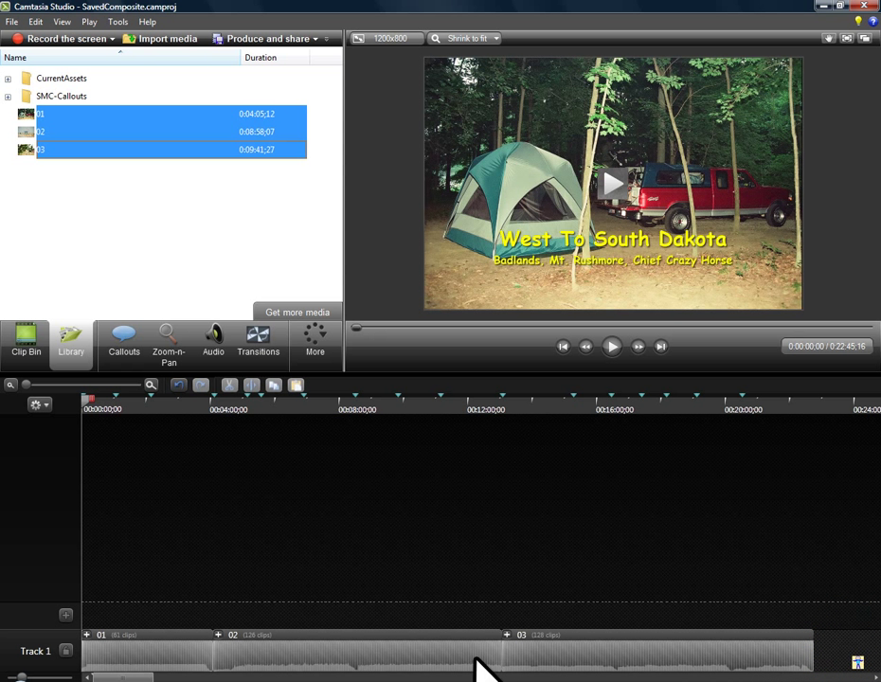
pyautogui.click(325, 664)
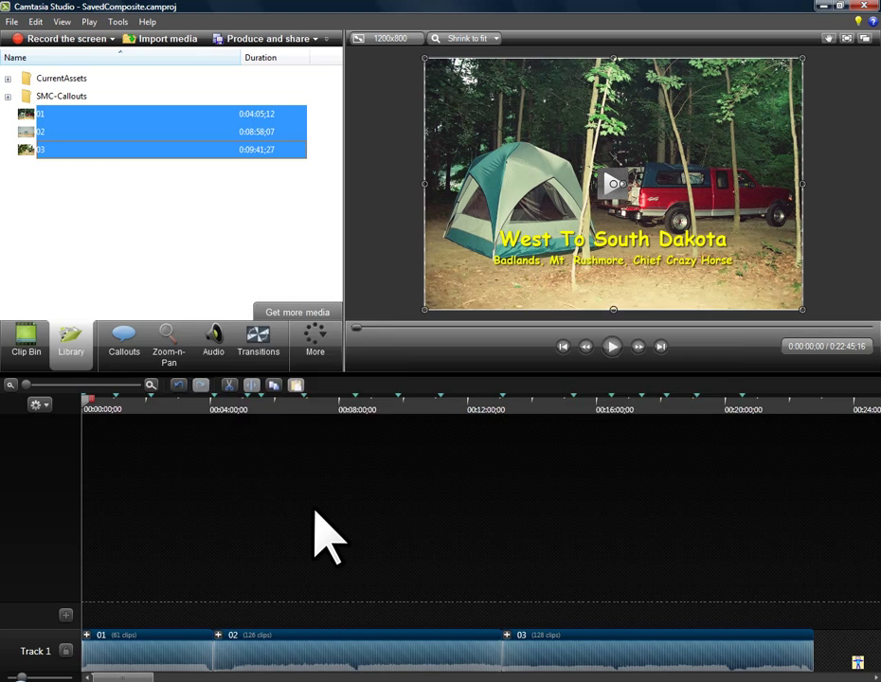
# - Ungroup the three selected project groups with Ctrl+U, spreading their clips across Tracks 1–5
pyautogui.hotkey('ctrl', 'u')
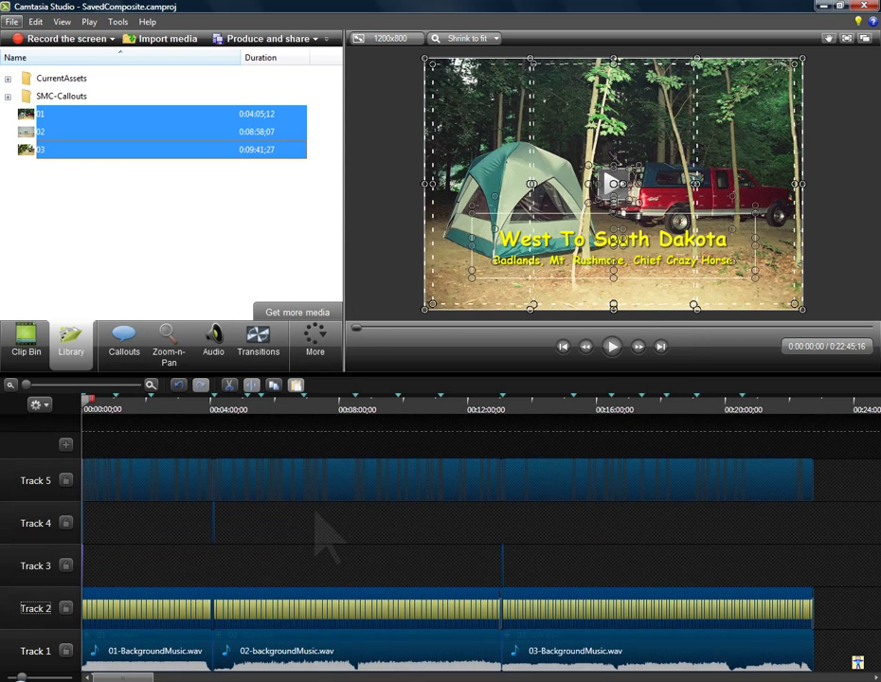